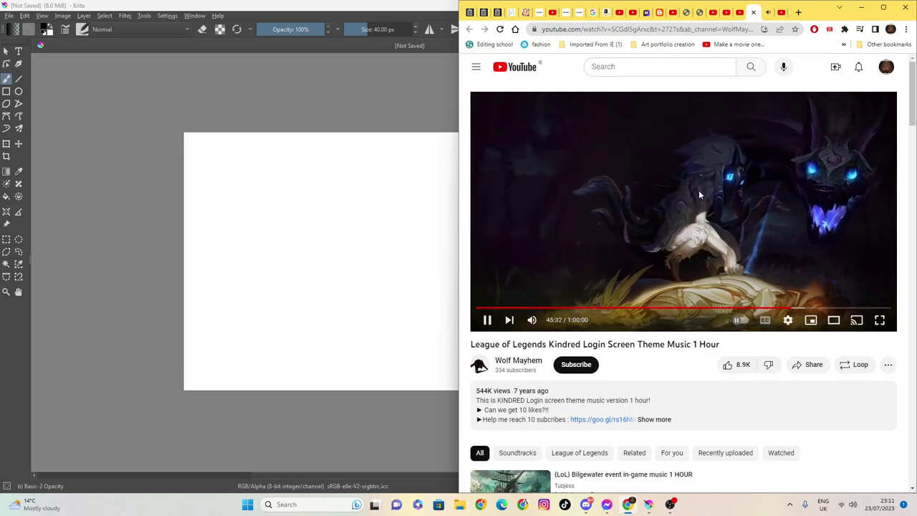
Lower the volume of the music video and switch to Krita
left_click(548, 321)
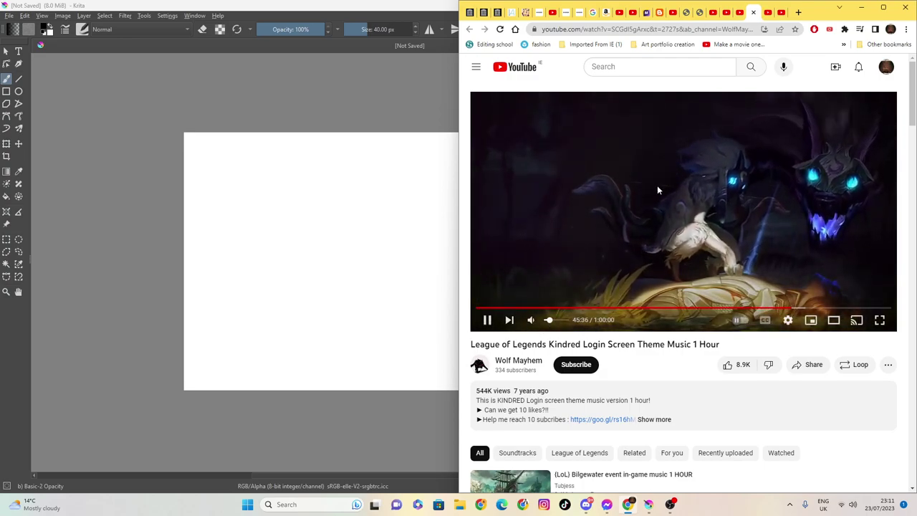
left_click(344, 69)
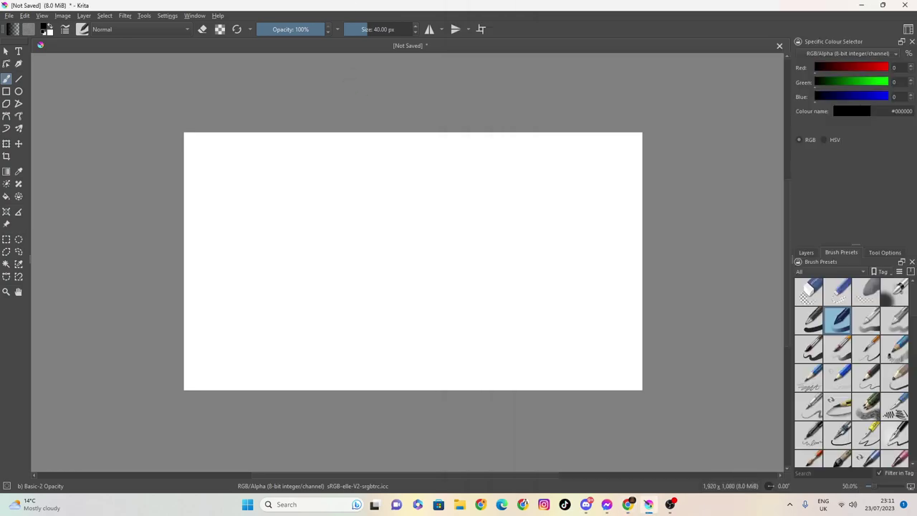
Set the canvas zoom to 80% and position the view so the whole blank page is visible
key("1")
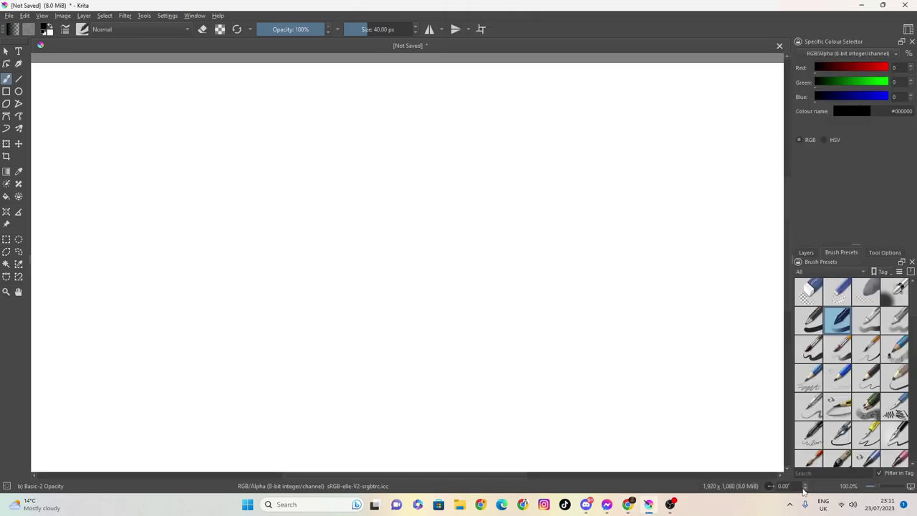
left_click(828, 486)
key("BackSpace")
key("BackSpace")
key("BackSpace")
key("BackSpace")
key("BackSpace")
key("BackSpace")
type("800")
key("Return")
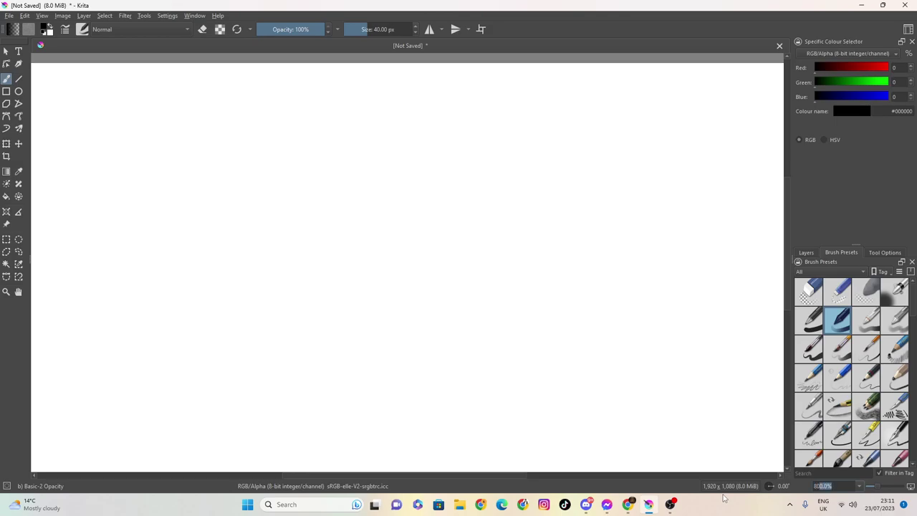
key("Return")
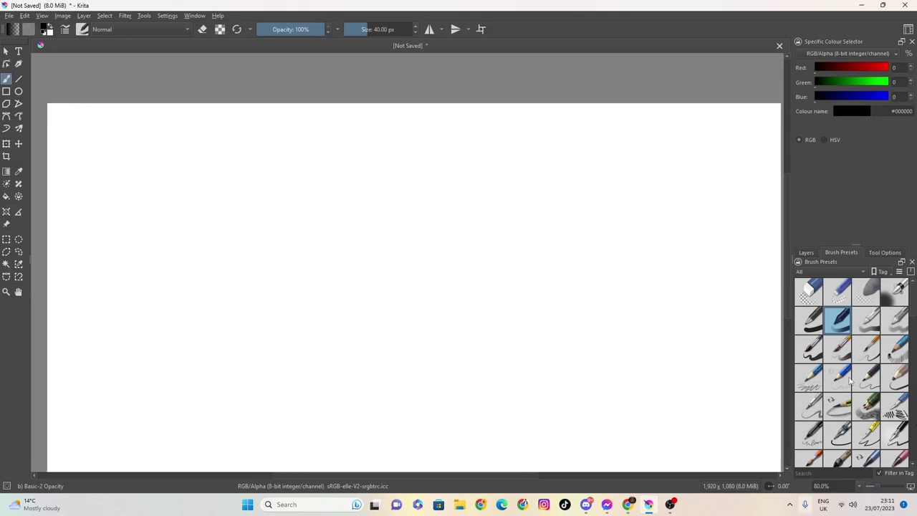
left_click_drag(788, 192, 788, 209)
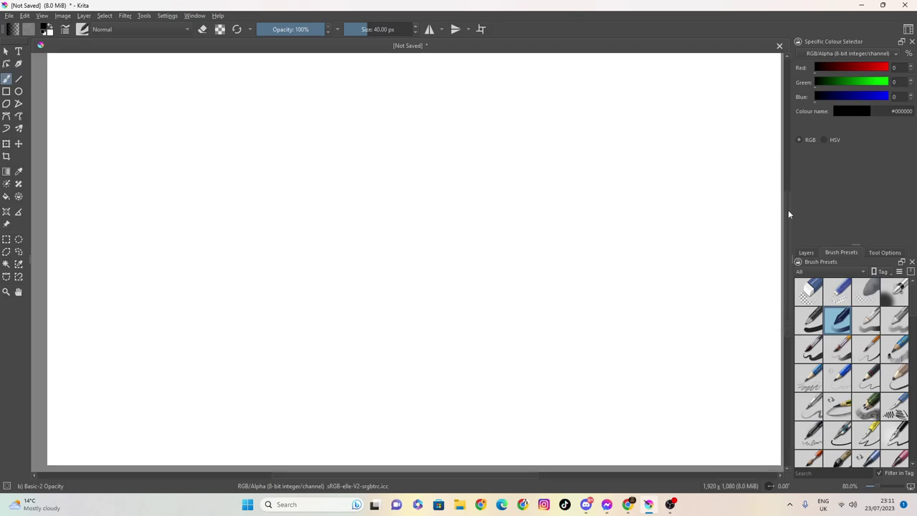
left_click_drag(509, 476, 509, 475)
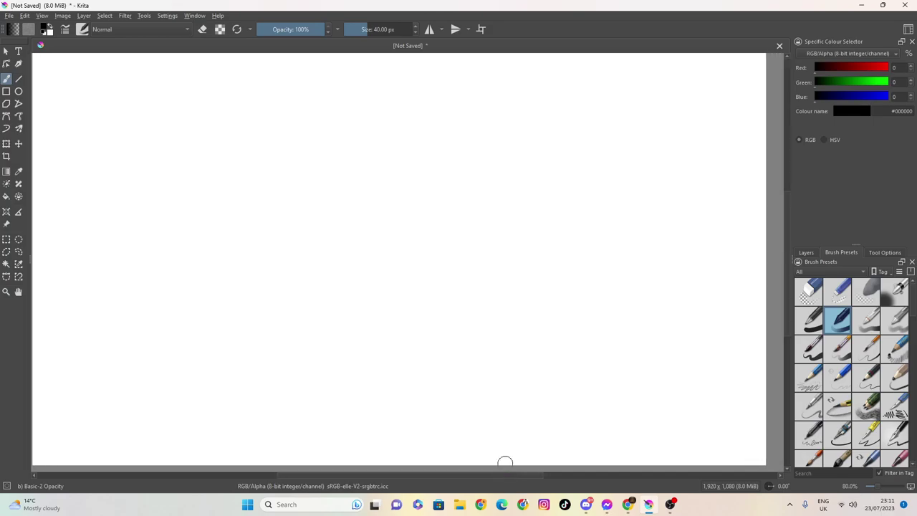
Set the brush size to 4.74 px and sketch a head outline with one ear in the canvas's upper left area
left_click_drag(355, 29, 350, 28)
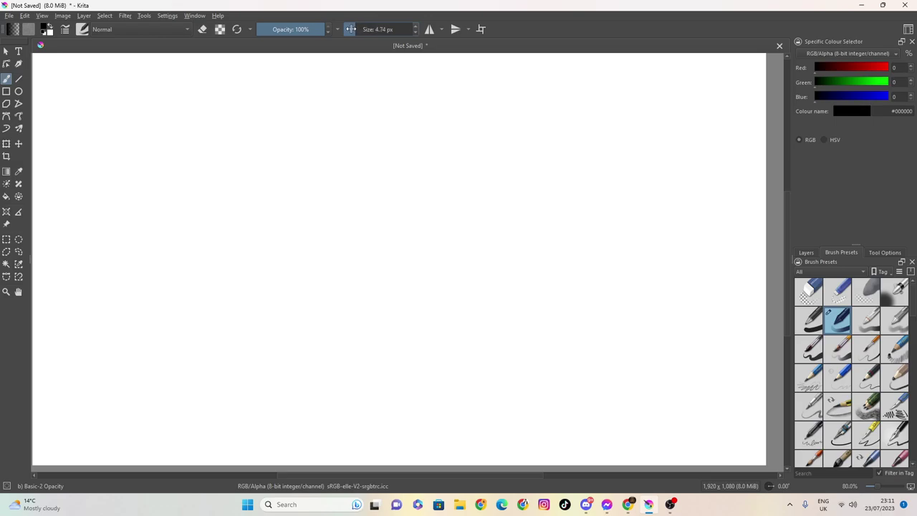
left_click_drag(96, 154, 94, 201)
mouse_move(99, 116)
left_mouse_down()
mouse_move(90, 169)
mouse_move(116, 233)
mouse_move(147, 263)
mouse_move(134, 259)
mouse_move(159, 249)
mouse_move(132, 250)
mouse_move(167, 248)
mouse_move(206, 196)
mouse_move(154, 256)
mouse_move(120, 104)
mouse_move(167, 92)
mouse_move(206, 115)
mouse_move(214, 161)
left_mouse_up()
mouse_move(191, 88)
left_mouse_down()
mouse_move(147, 89)
mouse_move(110, 106)
mouse_move(96, 143)
left_mouse_up()
left_click_drag(130, 92, 222, 155)
mouse_move(187, 96)
left_mouse_down()
mouse_move(215, 122)
mouse_move(215, 192)
mouse_move(197, 226)
left_mouse_up()
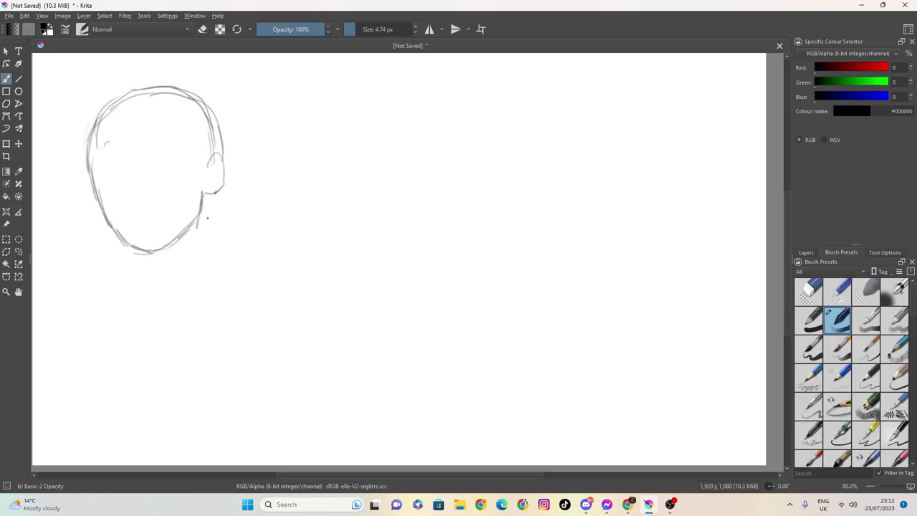
Sketch the neck and collar lines below the head and hatch a shadow under the jaw
left_click_drag(212, 196, 215, 214)
left_click_drag(147, 251, 168, 287)
mouse_move(181, 238)
left_mouse_down()
mouse_move(162, 274)
mouse_move(149, 267)
mouse_move(130, 288)
mouse_move(161, 314)
left_mouse_up()
mouse_move(212, 194)
left_mouse_down()
mouse_move(210, 245)
mouse_move(241, 278)
left_mouse_up()
left_click_drag(241, 281, 204, 313)
mouse_move(142, 300)
left_mouse_down()
mouse_move(170, 312)
mouse_move(221, 298)
left_mouse_up()
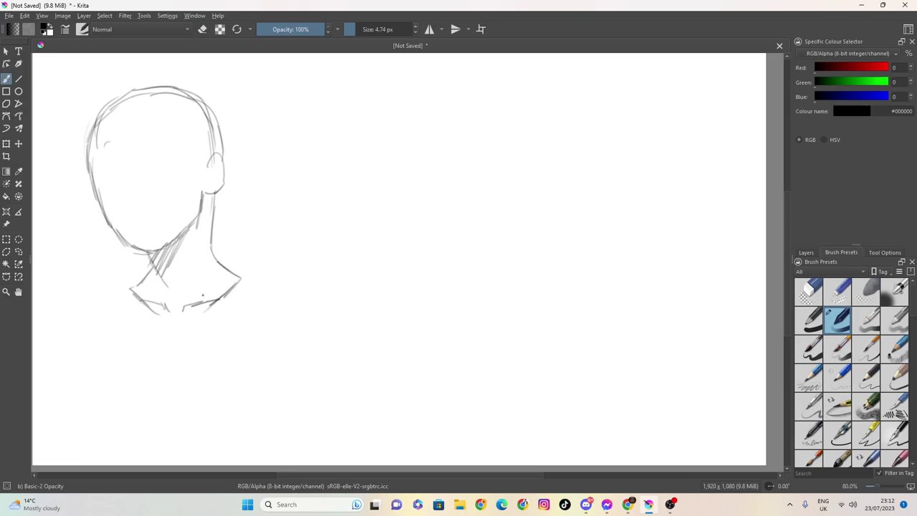
left_click_drag(198, 222, 159, 275)
mouse_move(178, 239)
left_mouse_down()
mouse_move(155, 270)
mouse_move(152, 263)
left_mouse_up()
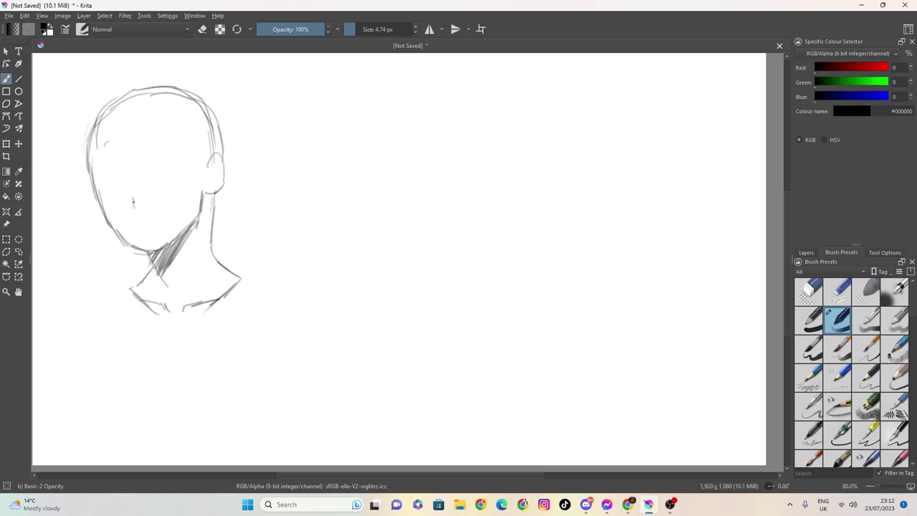
Draw the facial features: a short nose, thick eyebrows, two shaded eyes and a slight smile
left_click_drag(132, 200, 138, 214)
mouse_move(94, 171)
left_mouse_down()
mouse_move(156, 151)
mouse_move(183, 153)
mouse_move(133, 158)
mouse_move(171, 151)
left_mouse_up()
left_click_drag(118, 166, 103, 172)
mouse_move(106, 171)
left_mouse_down()
mouse_move(92, 177)
mouse_move(106, 168)
left_mouse_up()
mouse_move(97, 176)
left_mouse_down()
mouse_move(109, 167)
mouse_move(128, 176)
mouse_move(130, 191)
mouse_move(102, 192)
mouse_move(120, 179)
left_mouse_up()
left_click_drag(110, 184, 106, 192)
mouse_move(118, 180)
left_mouse_down()
mouse_move(111, 199)
mouse_move(109, 179)
mouse_move(111, 199)
mouse_move(115, 188)
mouse_move(112, 199)
mouse_move(118, 187)
mouse_move(115, 195)
mouse_move(169, 171)
mouse_move(164, 186)
mouse_move(151, 187)
mouse_move(167, 164)
mouse_move(145, 181)
left_mouse_up()
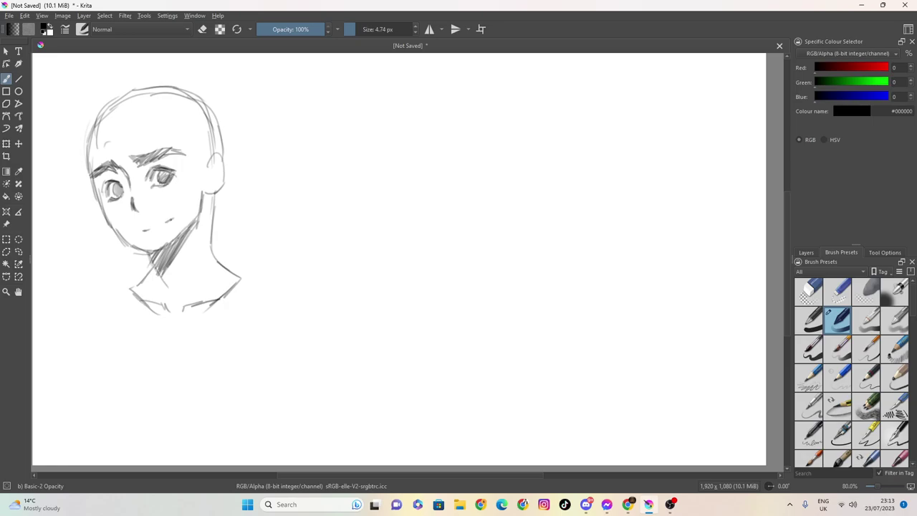
left_click_drag(163, 222, 171, 219)
Sketch short hatched hair with loose forehead strands, and add inner ear detail and shading behind the neck
mouse_move(190, 146)
left_mouse_down()
mouse_move(201, 193)
mouse_move(209, 157)
left_mouse_up()
mouse_move(133, 97)
left_mouse_down()
mouse_move(147, 120)
mouse_move(137, 129)
mouse_move(139, 152)
mouse_move(153, 112)
mouse_move(170, 108)
mouse_move(164, 122)
mouse_move(191, 123)
mouse_move(197, 152)
left_mouse_up()
left_click_drag(120, 106, 85, 163)
mouse_move(97, 205)
left_mouse_down()
mouse_move(80, 168)
mouse_move(80, 124)
mouse_move(110, 93)
left_mouse_up()
mouse_move(227, 165)
left_mouse_down()
mouse_move(220, 103)
mouse_move(203, 90)
mouse_move(175, 78)
mouse_move(118, 92)
mouse_move(100, 106)
left_mouse_up()
mouse_move(104, 101)
left_mouse_down()
mouse_move(156, 76)
mouse_move(184, 80)
mouse_move(224, 107)
left_mouse_up()
left_click_drag(215, 215, 222, 191)
mouse_move(205, 93)
left_mouse_down()
mouse_move(238, 117)
mouse_move(228, 122)
mouse_move(231, 146)
mouse_move(209, 151)
mouse_move(202, 163)
mouse_move(215, 106)
mouse_move(195, 126)
mouse_move(202, 96)
mouse_move(186, 113)
mouse_move(162, 96)
mouse_move(129, 109)
mouse_move(140, 84)
mouse_move(87, 145)
left_mouse_up()
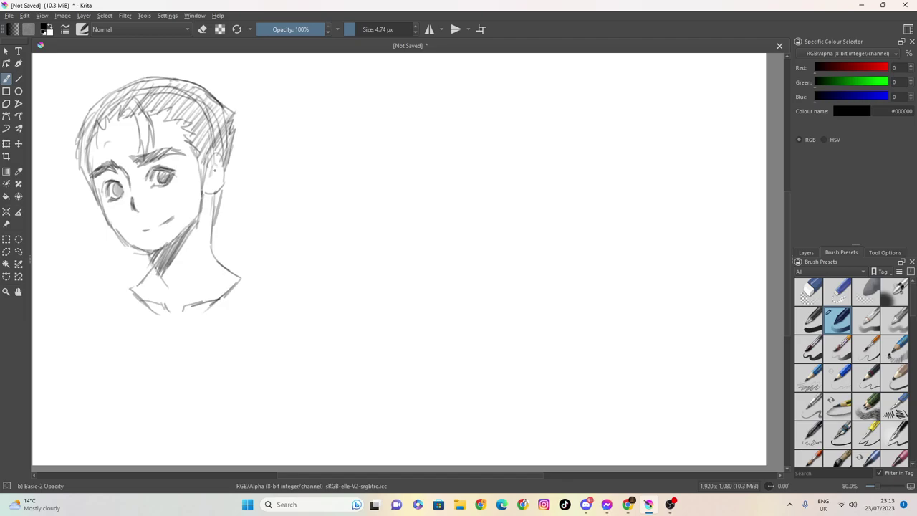
mouse_move(214, 187)
left_mouse_down()
mouse_move(220, 153)
mouse_move(225, 179)
mouse_move(212, 239)
mouse_move(216, 213)
left_mouse_up()
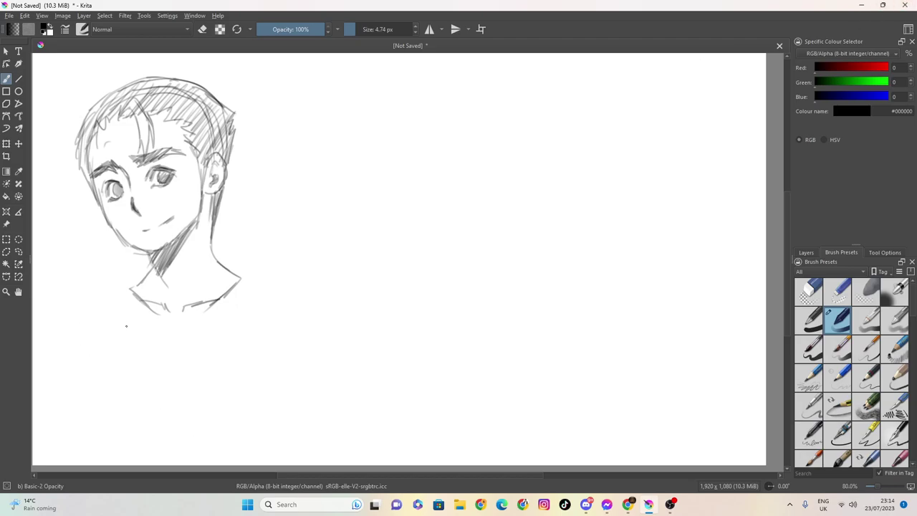
Draw the back neckline and rough in the shoulder and both sides of the torso below the collar
left_click_drag(236, 275, 180, 261)
mouse_move(160, 266)
left_mouse_down()
mouse_move(127, 292)
mouse_move(123, 421)
left_mouse_up()
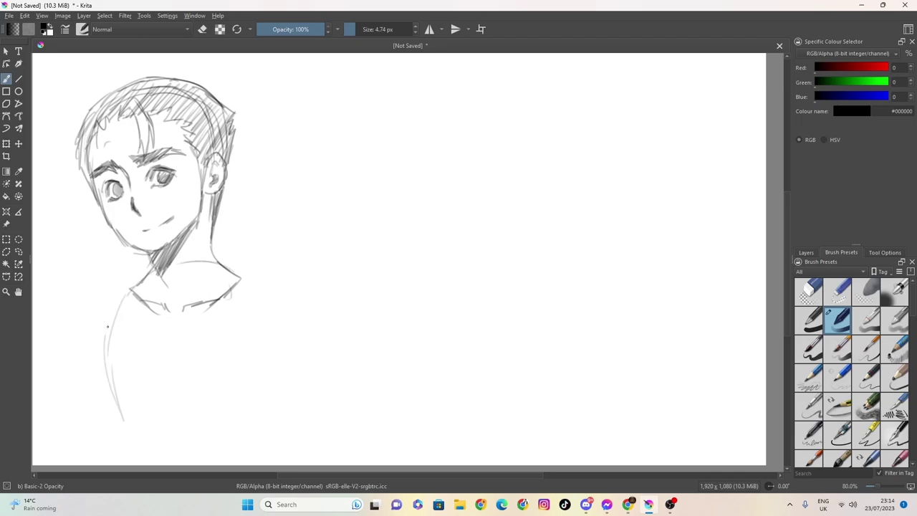
left_click_drag(242, 284, 267, 348)
left_click_drag(259, 382, 252, 401)
left_click_drag(234, 286, 269, 336)
left_click_drag(101, 352, 100, 384)
left_click_drag(280, 331, 262, 382)
Sketch the arm on the canvas's left side down to the bottom edge, darken the adjoining chest line and touch up the opposite shoulder
left_click_drag(129, 284, 72, 355)
left_click_drag(82, 319, 77, 389)
mouse_move(72, 351)
left_mouse_down()
mouse_move(74, 396)
mouse_move(58, 453)
left_mouse_up()
left_click_drag(110, 399, 98, 461)
left_click_drag(69, 390, 48, 464)
left_click_drag(112, 399, 98, 466)
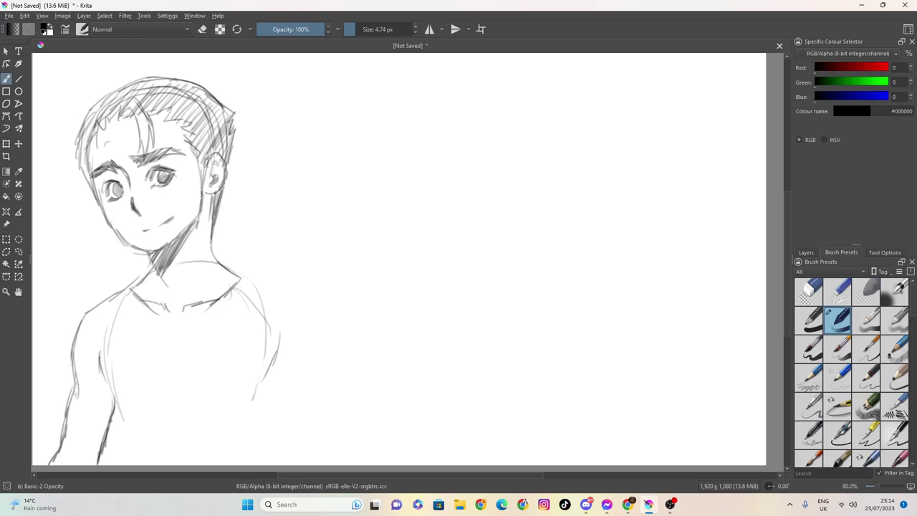
mouse_move(101, 357)
left_mouse_down()
mouse_move(106, 398)
mouse_move(130, 410)
left_mouse_up()
mouse_move(98, 346)
left_mouse_down()
mouse_move(100, 386)
mouse_move(120, 410)
left_mouse_up()
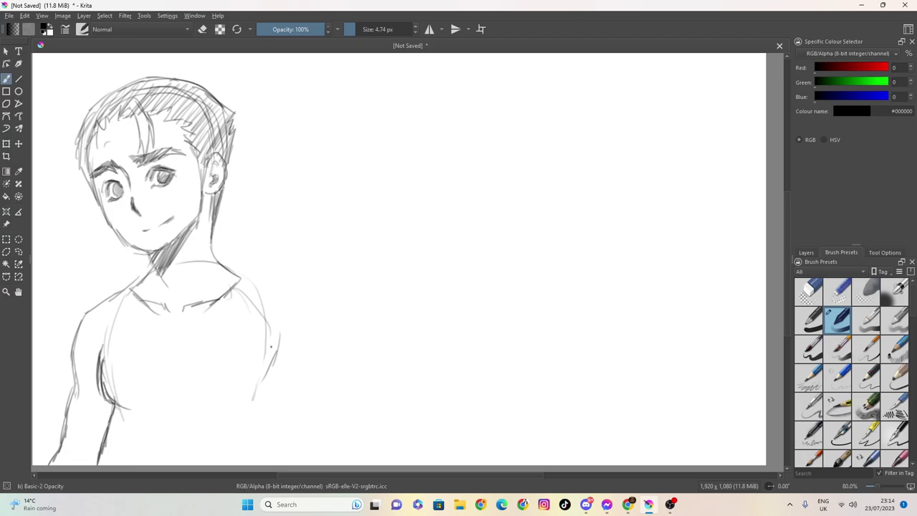
left_click_drag(241, 277, 257, 283)
Close the portrait drawing without saving it
left_click(779, 46)
key("n")
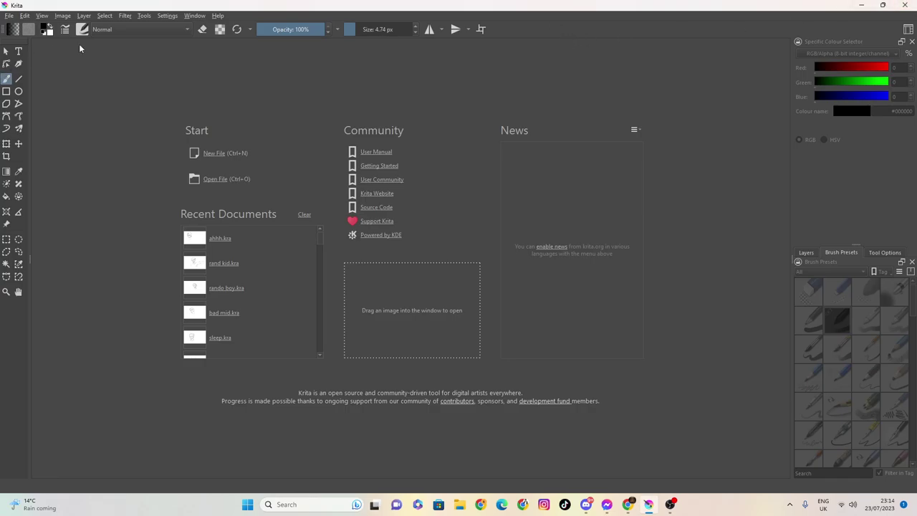
Exit Krita and minimize the browser window to reach the OBS recording window
left_click(905, 5)
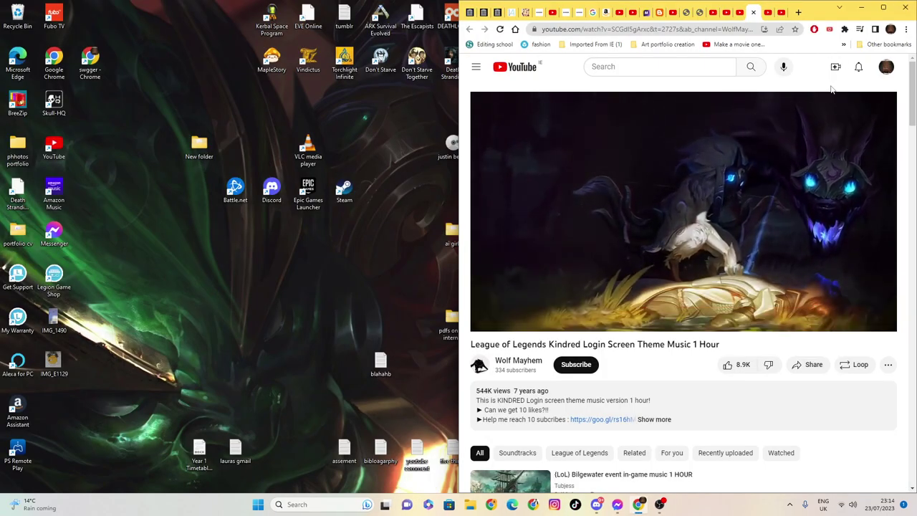
left_click(862, 7)
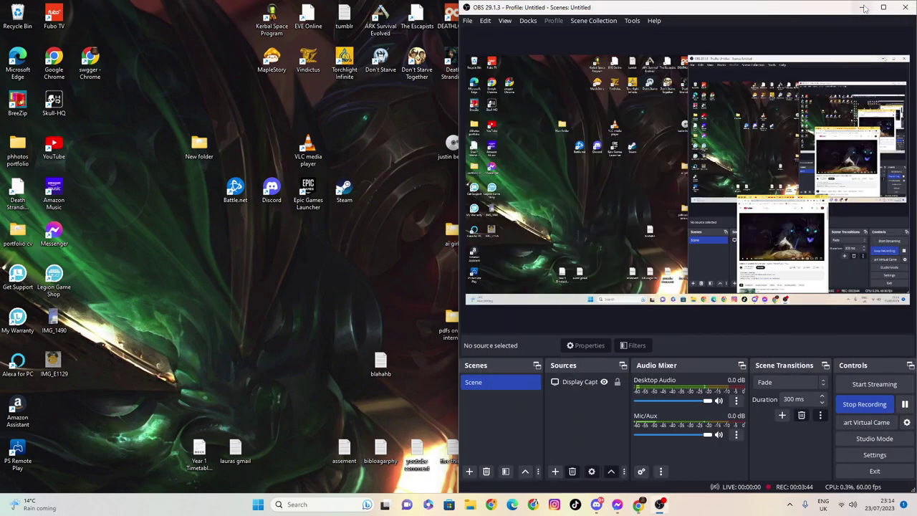